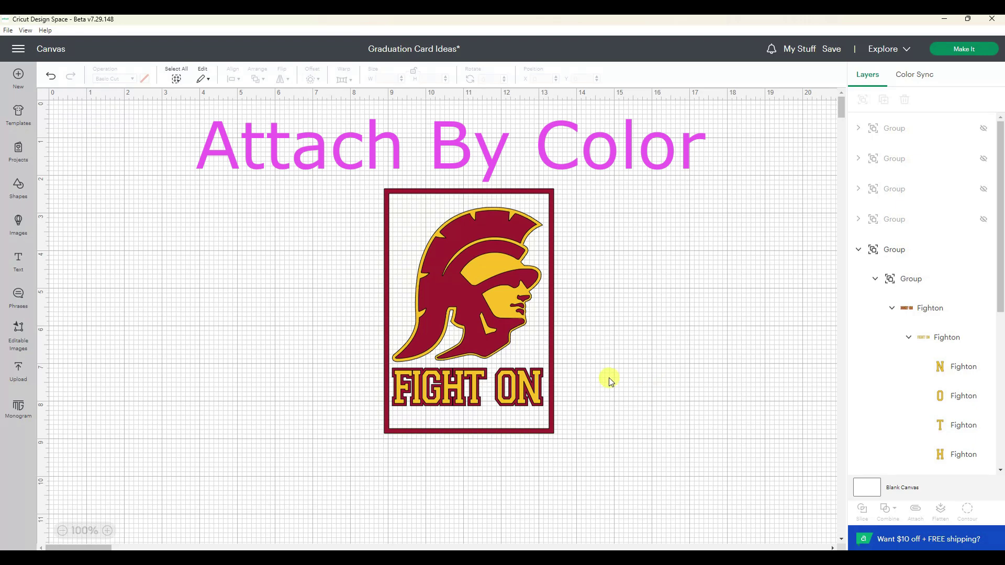
# Step: Try attaching the whole grouped Fight On card design as a single piece, and undo that attachment
pyautogui.click(478, 296)
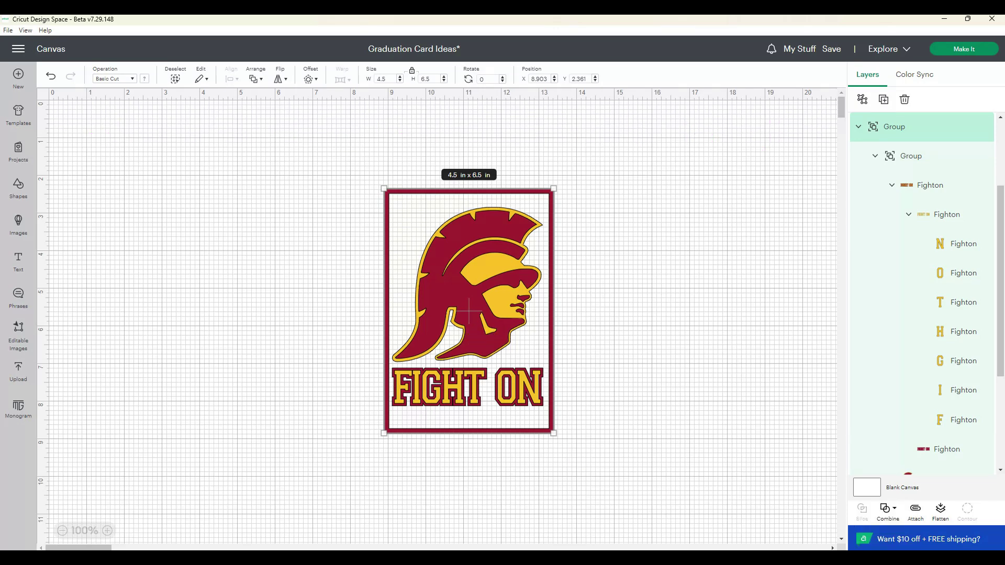
pyautogui.click(917, 513)
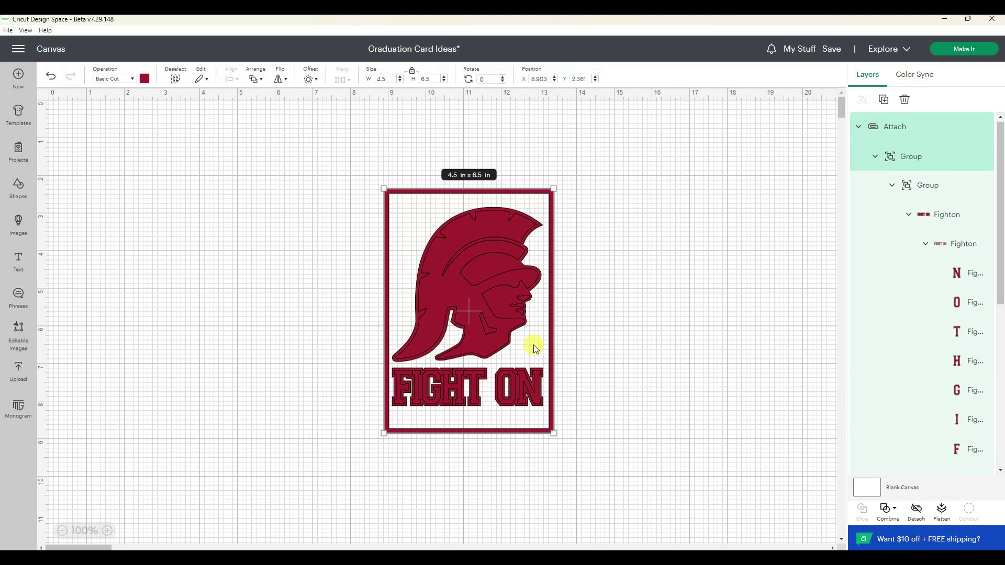
pyautogui.click(484, 341)
pyautogui.click(48, 78)
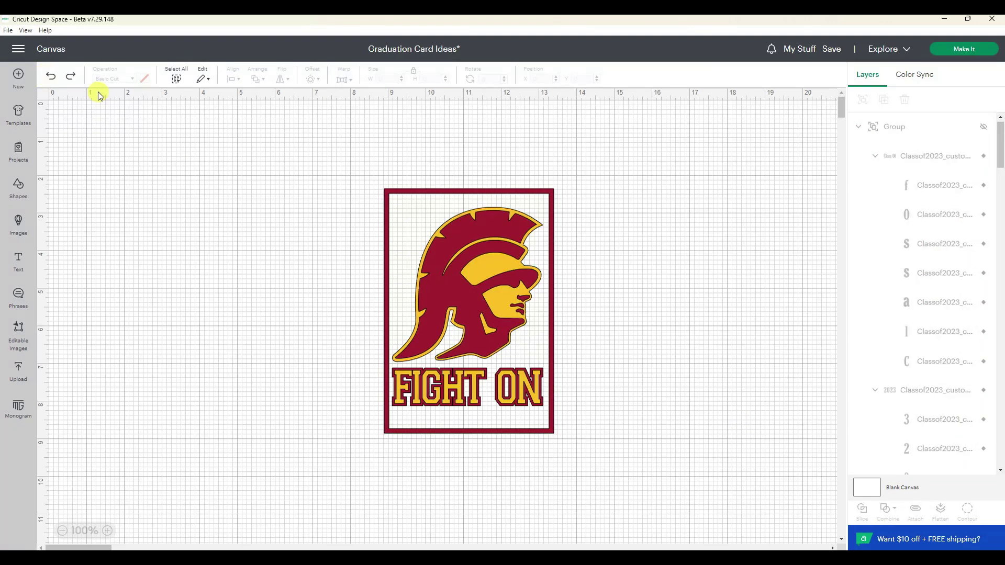
# Step: Ungroup the nested Fight On card design so its lettering, helmet, silhouette and frame become separate layers
pyautogui.click(527, 188)
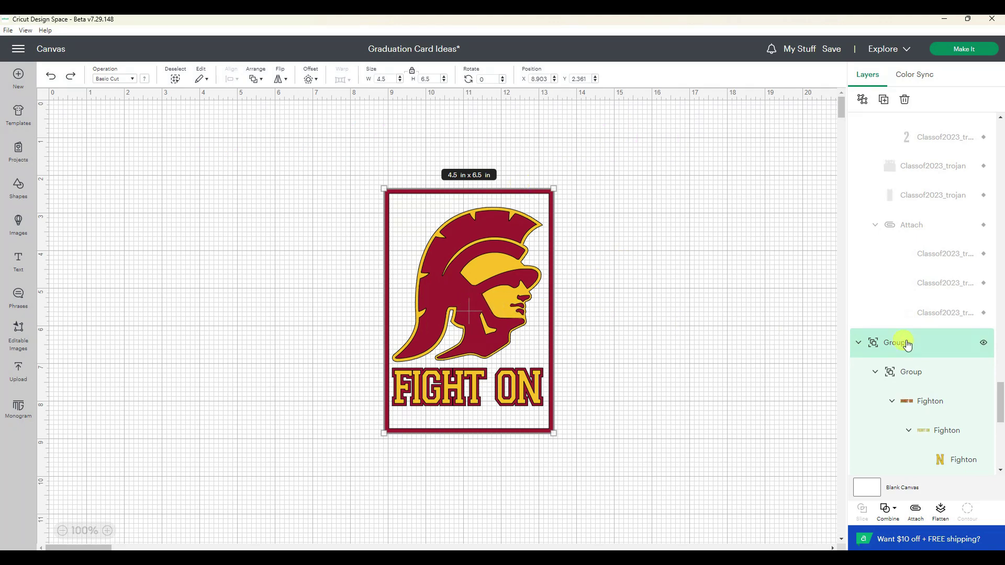
pyautogui.click(862, 99)
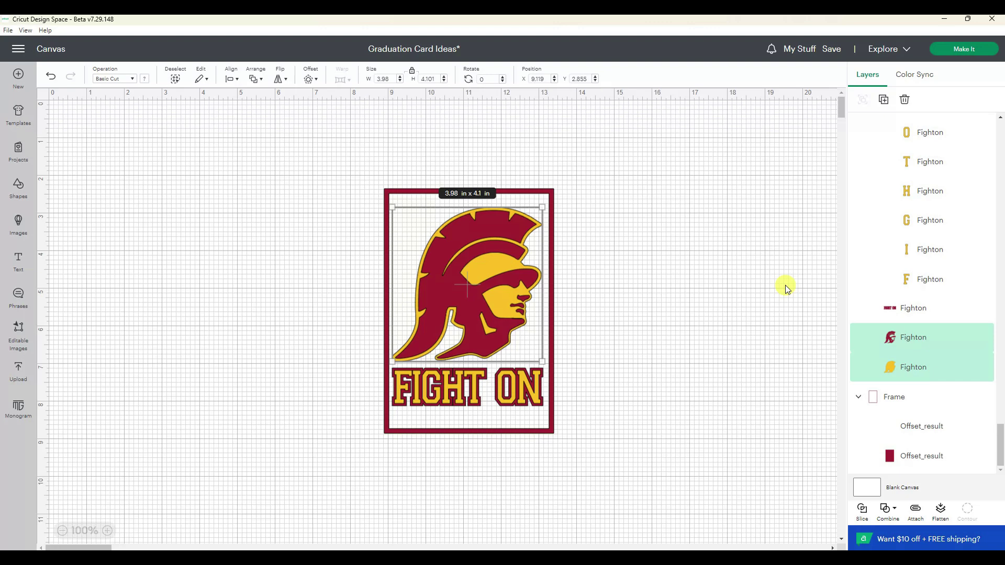
pyautogui.click(775, 284)
pyautogui.moveTo(349, 168); pyautogui.dragTo(724, 468)
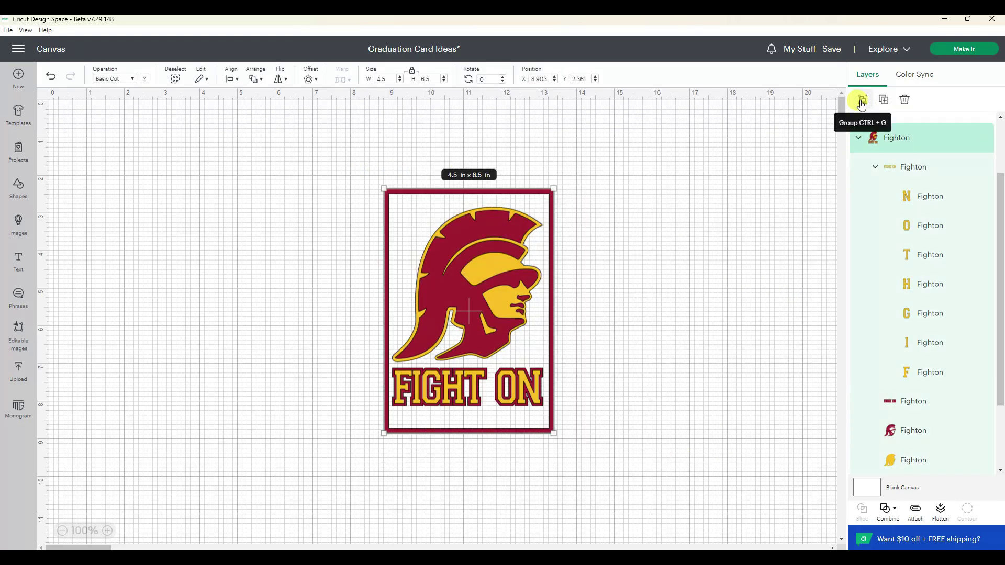
pyautogui.click(740, 216)
pyautogui.click(880, 141)
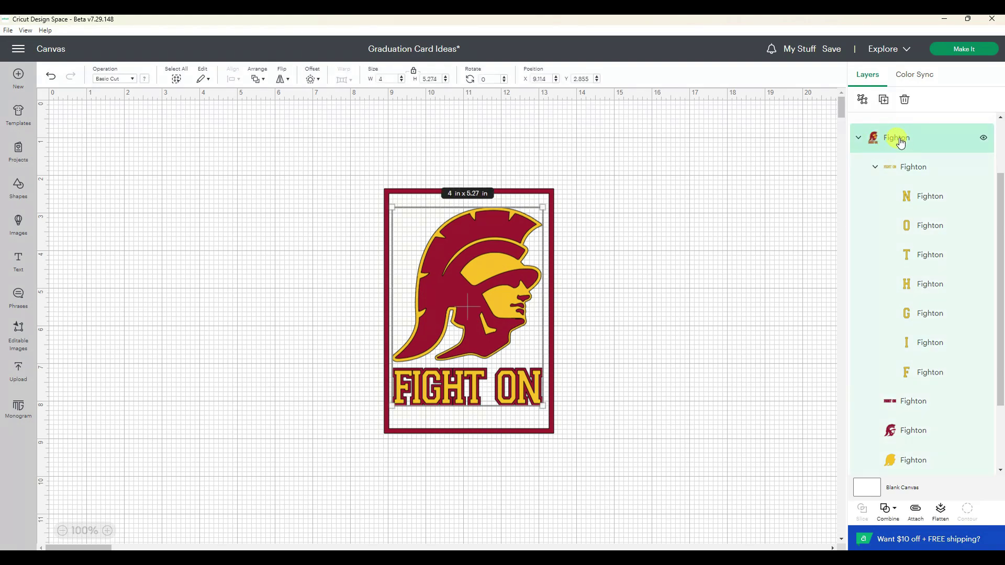
pyautogui.scroll(3, 898, 157)
pyautogui.scroll(-2, 897, 157)
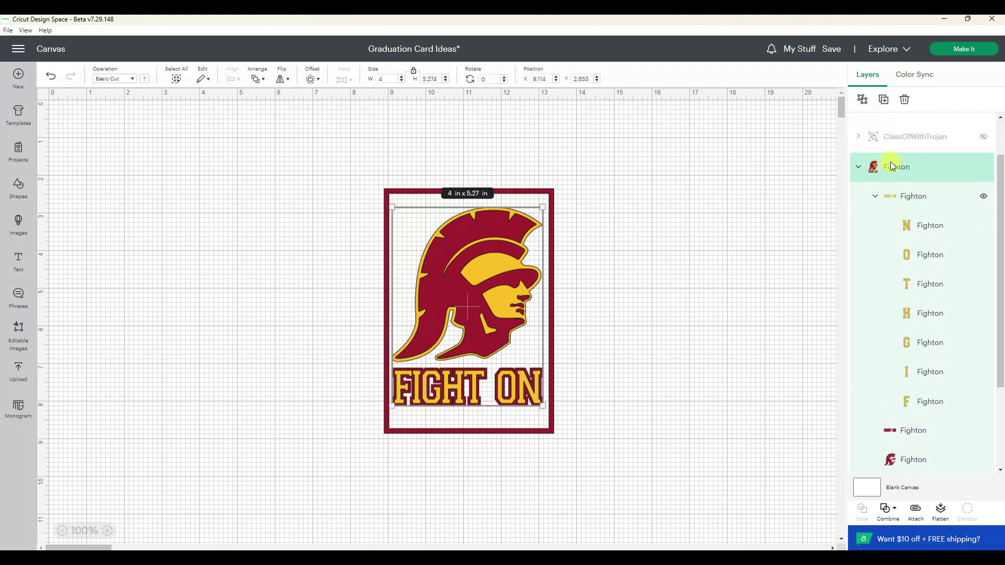
pyautogui.click(862, 102)
# Step: Examine the ungrouped Fighton layers, selecting a yellow letter, the maroon helmet and the yellow silhouette individually
pyautogui.scroll(-2, 913, 226)
pyautogui.scroll(2, 922, 224)
pyautogui.scroll(-3, 920, 291)
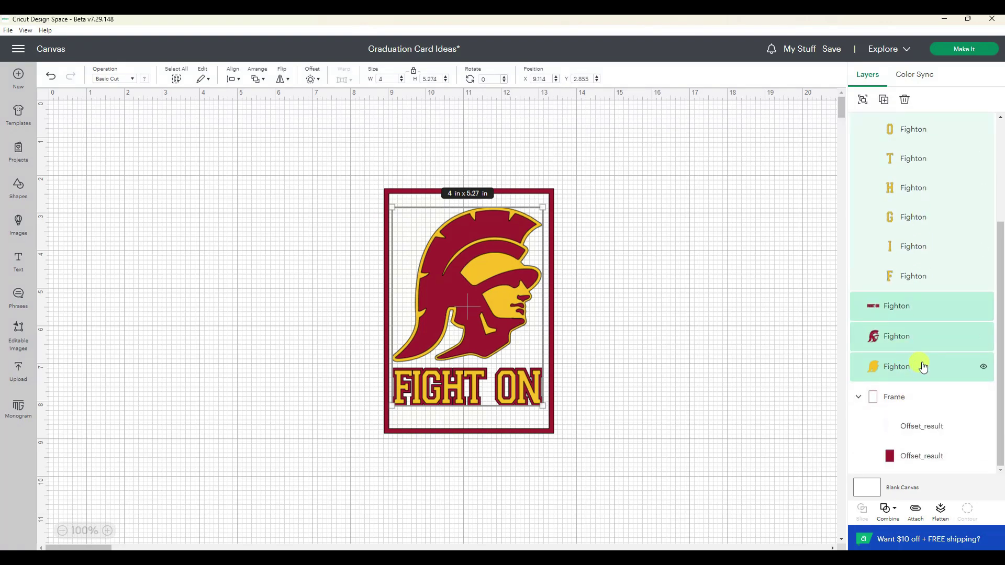
pyautogui.scroll(2, 922, 366)
pyautogui.click(915, 206)
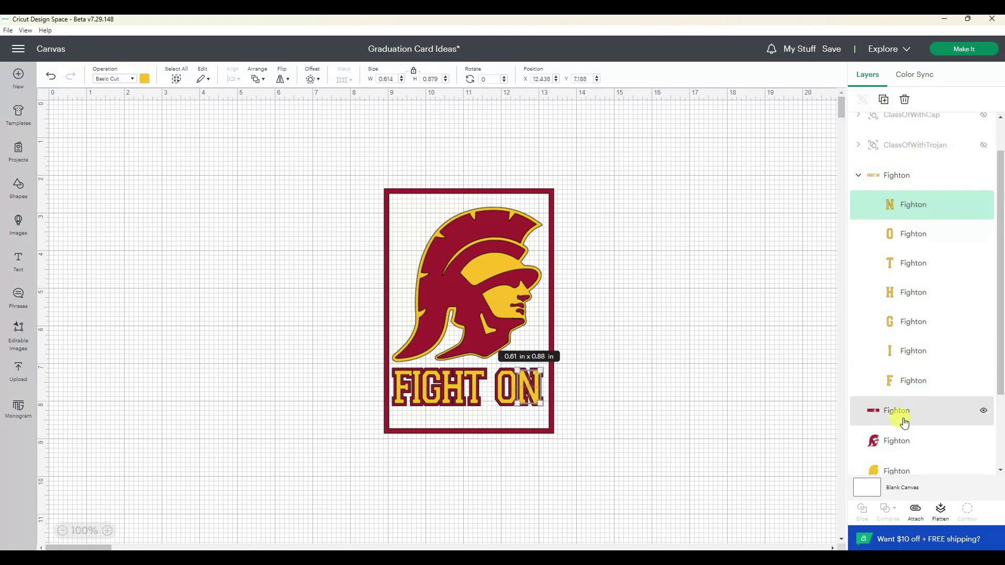
pyautogui.click(905, 442)
pyautogui.scroll(-1, 905, 442)
pyautogui.click(903, 424)
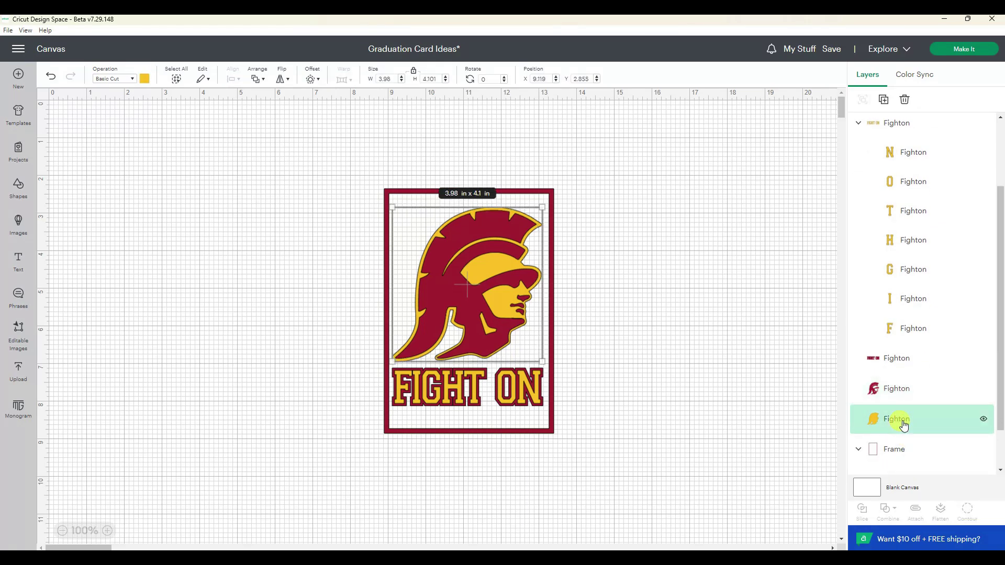
pyautogui.scroll(1, 922, 172)
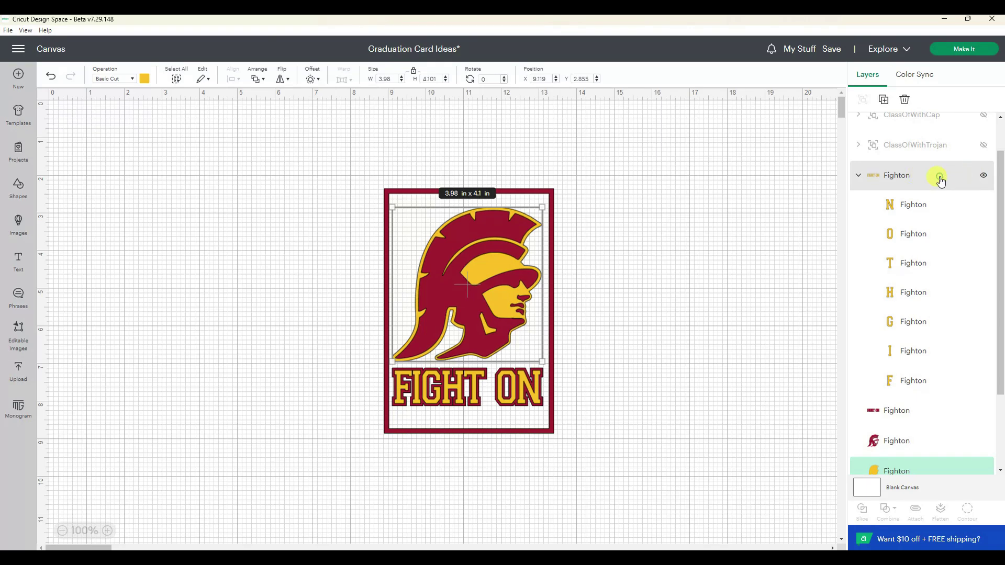
# Step: Hide the yellow lettering and the yellow Trojan silhouette, leaving only the maroon pieces and frame shown
pyautogui.click(938, 177)
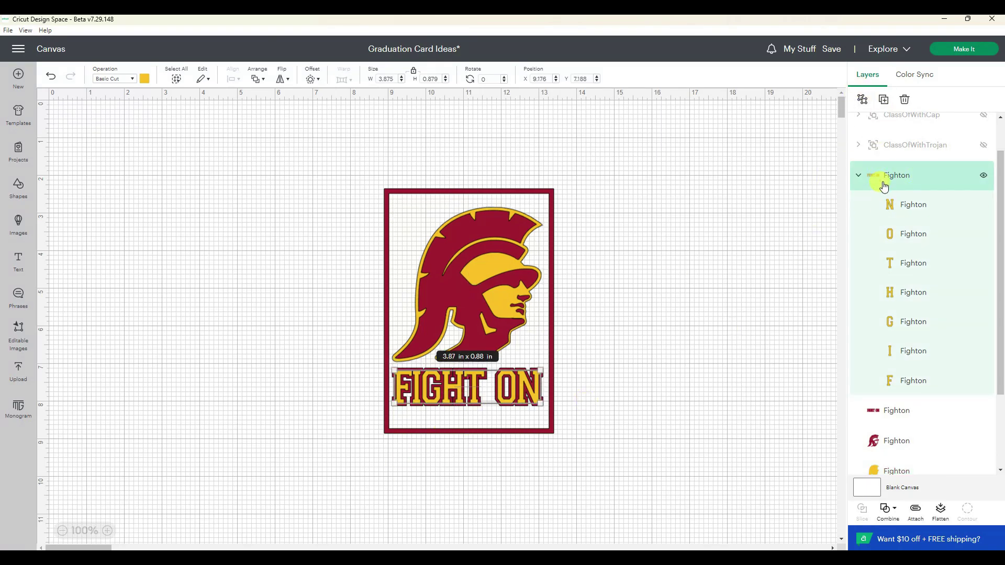
pyautogui.click(983, 177)
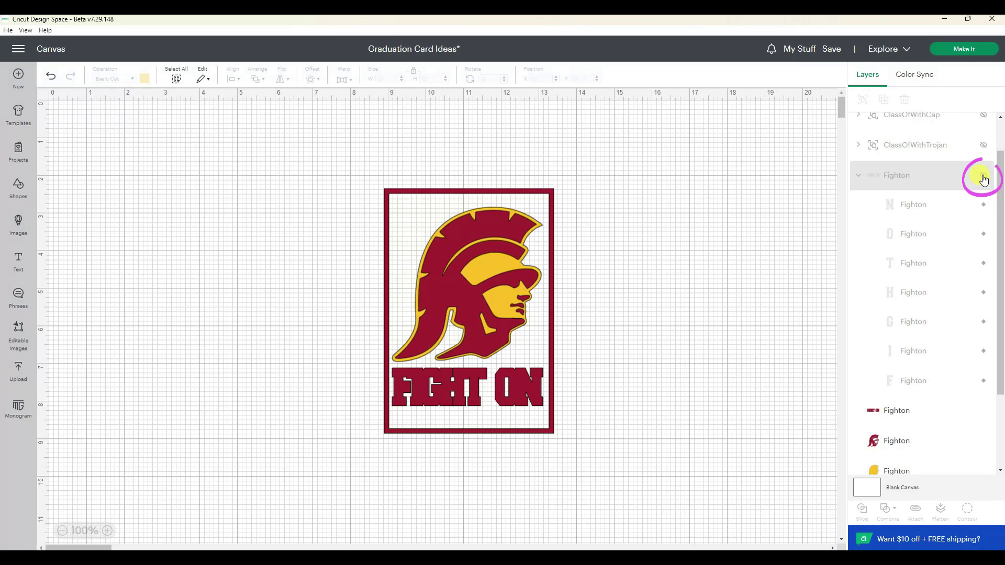
pyautogui.scroll(-1, 960, 400)
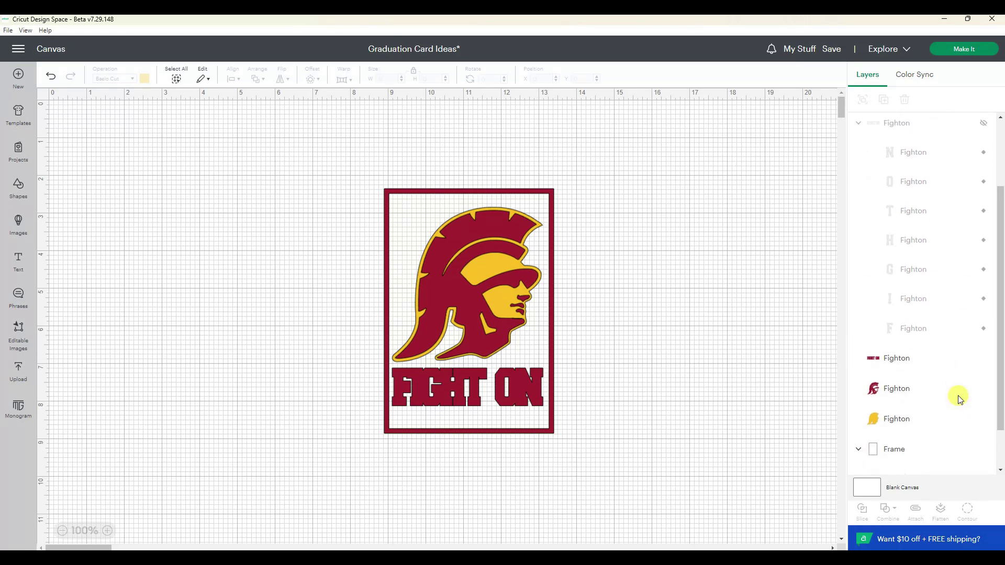
pyautogui.click(983, 419)
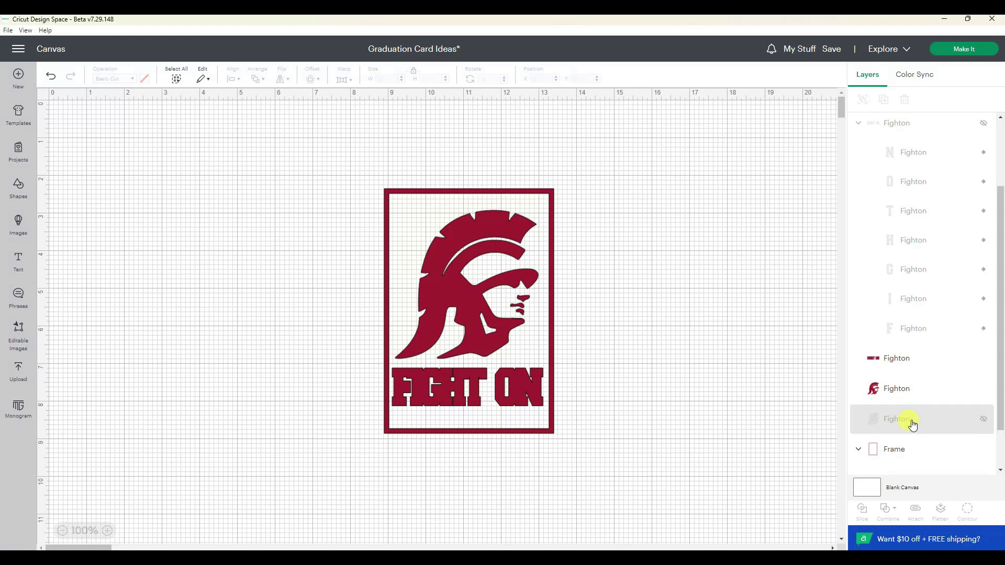
# Step: Attach the maroon lettering, maroon helmet and frame together, and preview their cutting mat before returning to the canvas
pyautogui.moveTo(339, 171); pyautogui.dragTo(679, 496)
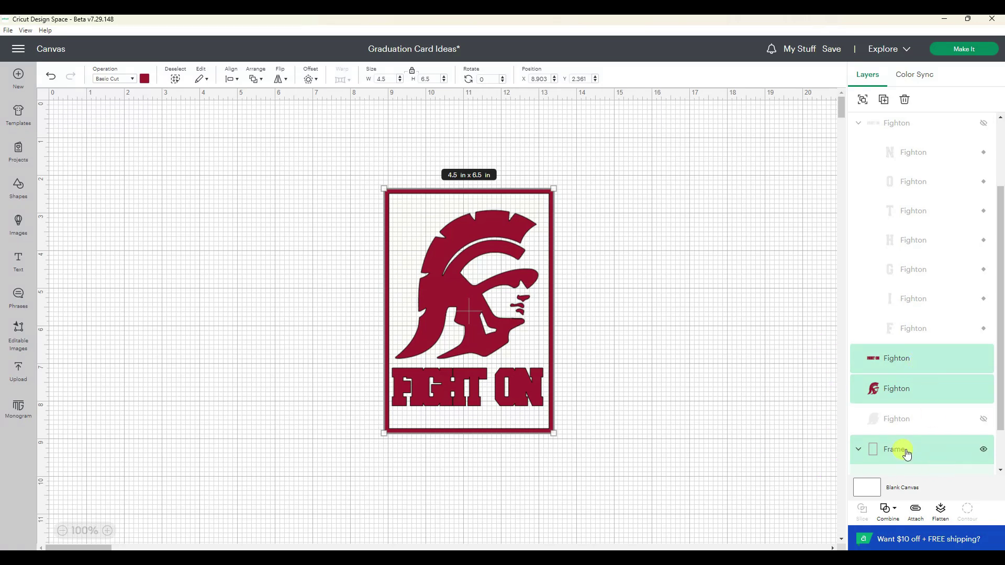
pyautogui.scroll(-1, 907, 455)
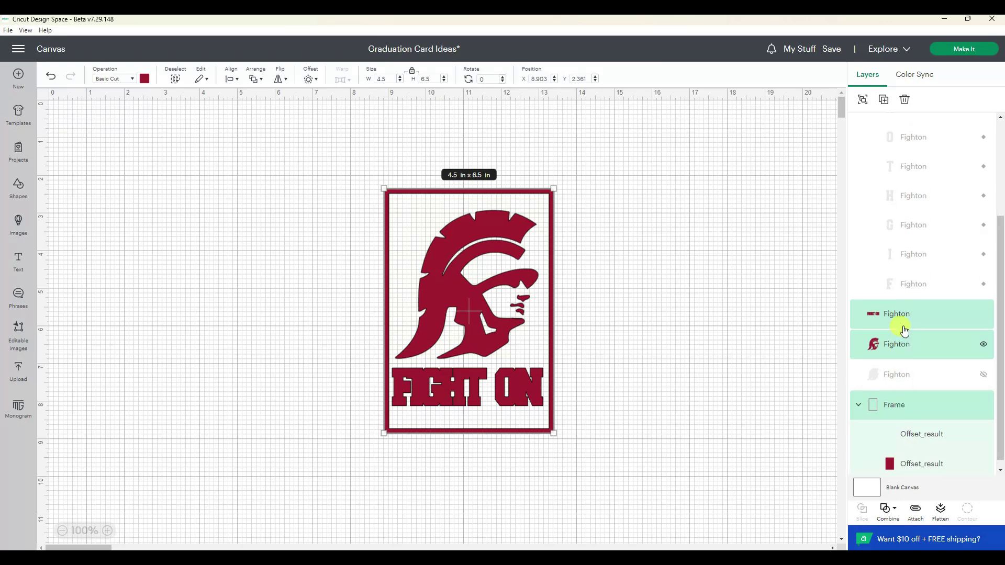
pyautogui.scroll(3, 903, 332)
pyautogui.scroll(-3, 909, 332)
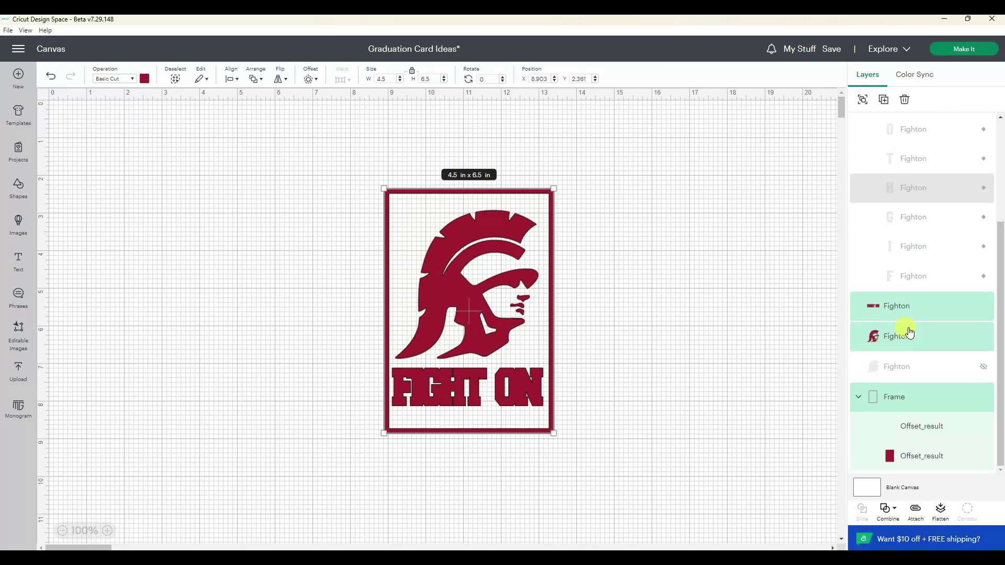
pyautogui.click(915, 510)
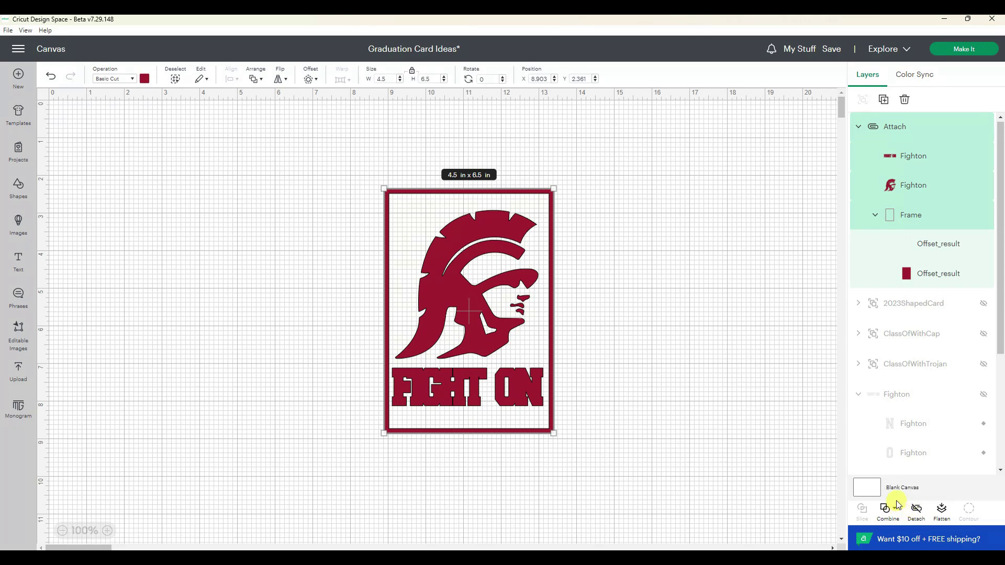
pyautogui.click(950, 50)
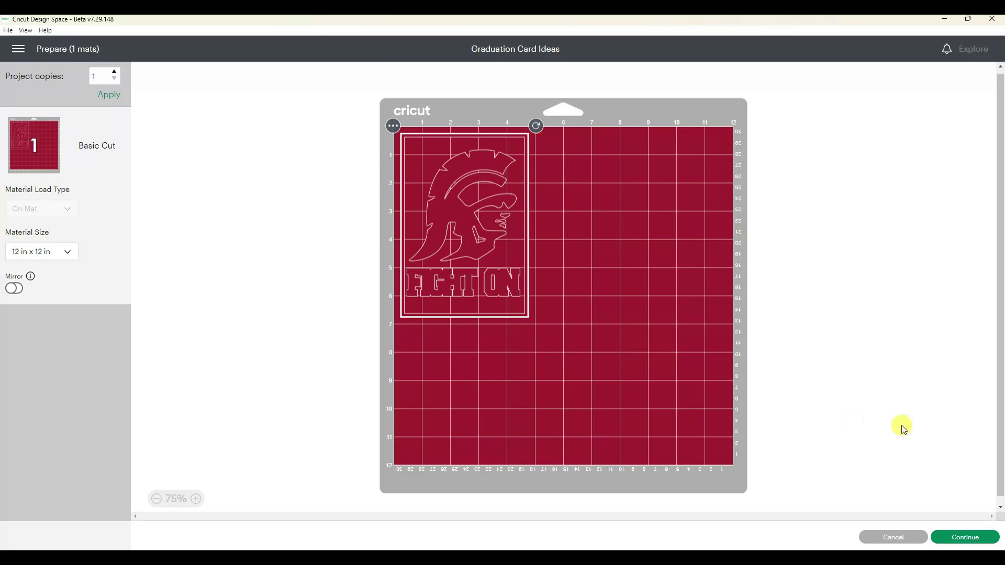
pyautogui.click(888, 542)
# Step: Show the yellow lettering and yellow Trojan silhouette again, and hide the attached maroon set
pyautogui.click(982, 399)
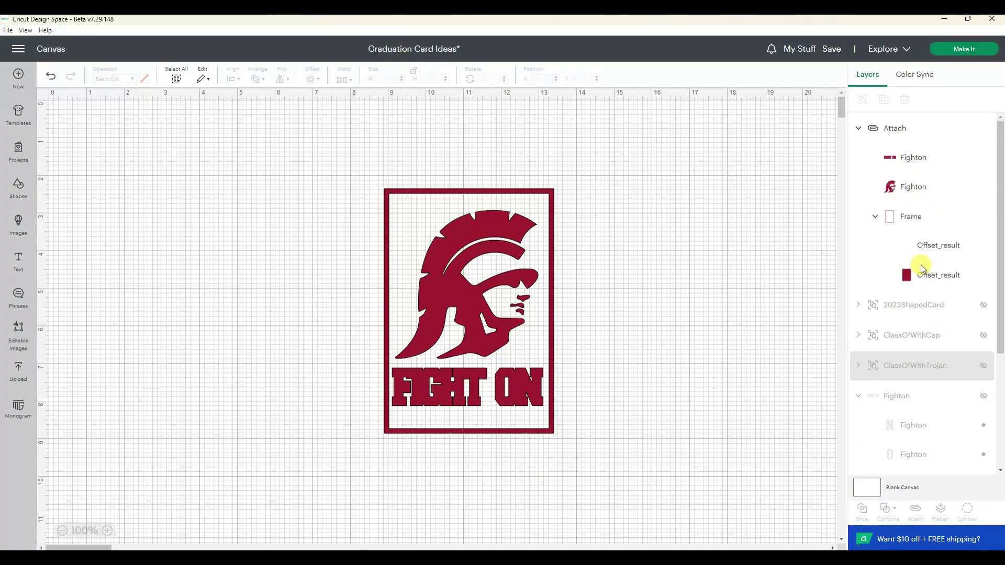
pyautogui.click(983, 399)
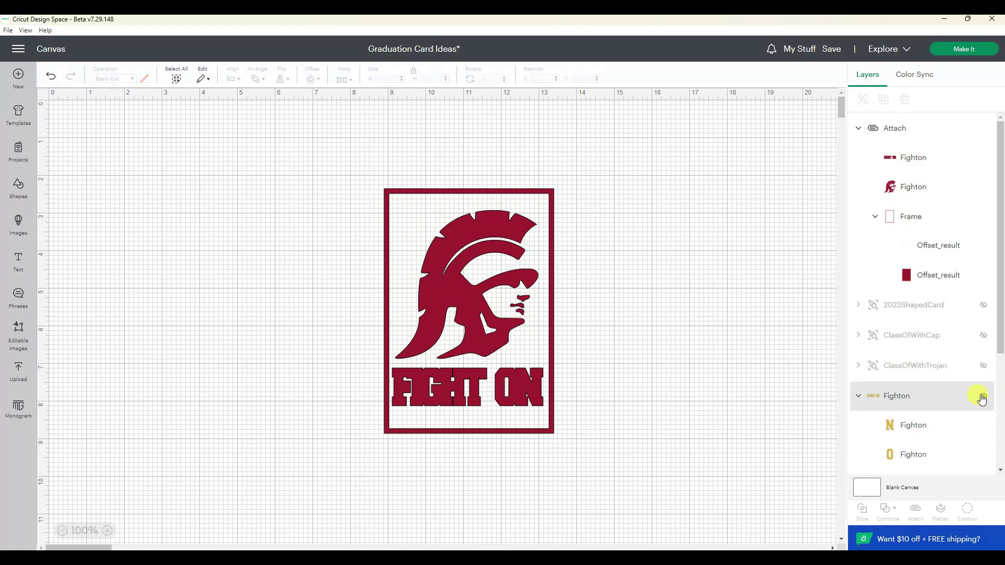
pyautogui.scroll(-5, 981, 399)
pyautogui.click(981, 455)
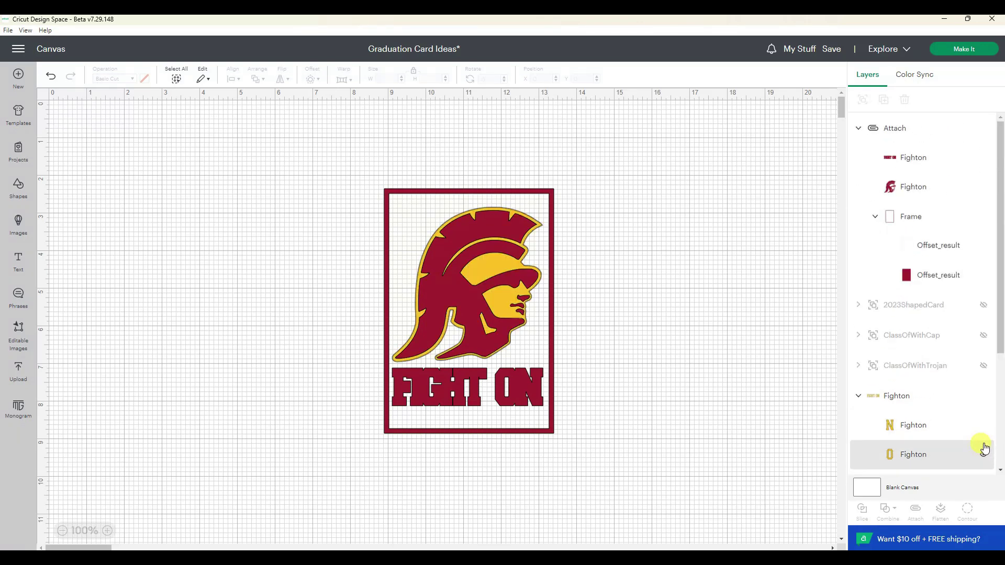
pyautogui.click(984, 129)
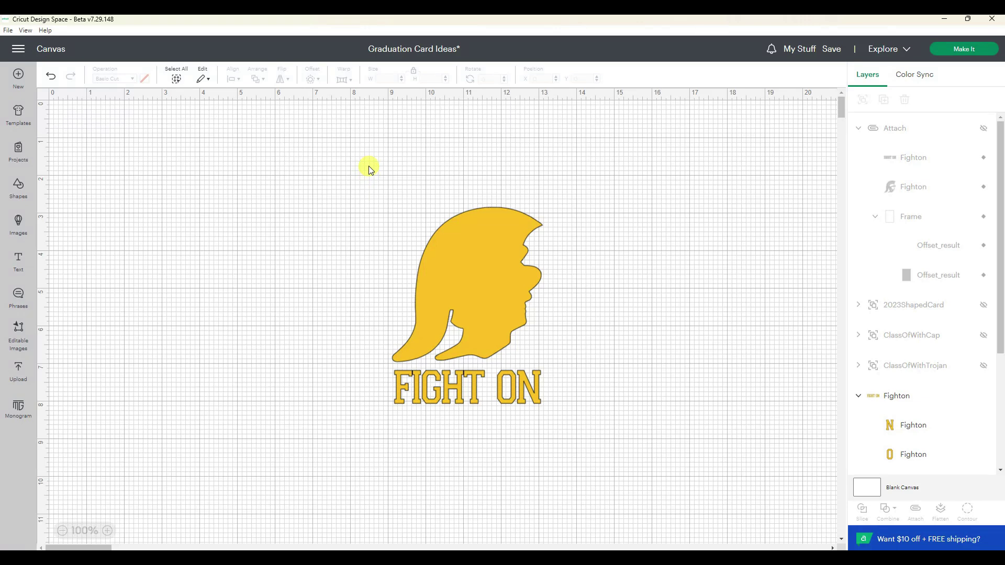
# Step: Attach the yellow lettering and yellow silhouette together, and make the attached maroon set visible again
pyautogui.moveTo(369, 164); pyautogui.dragTo(654, 478)
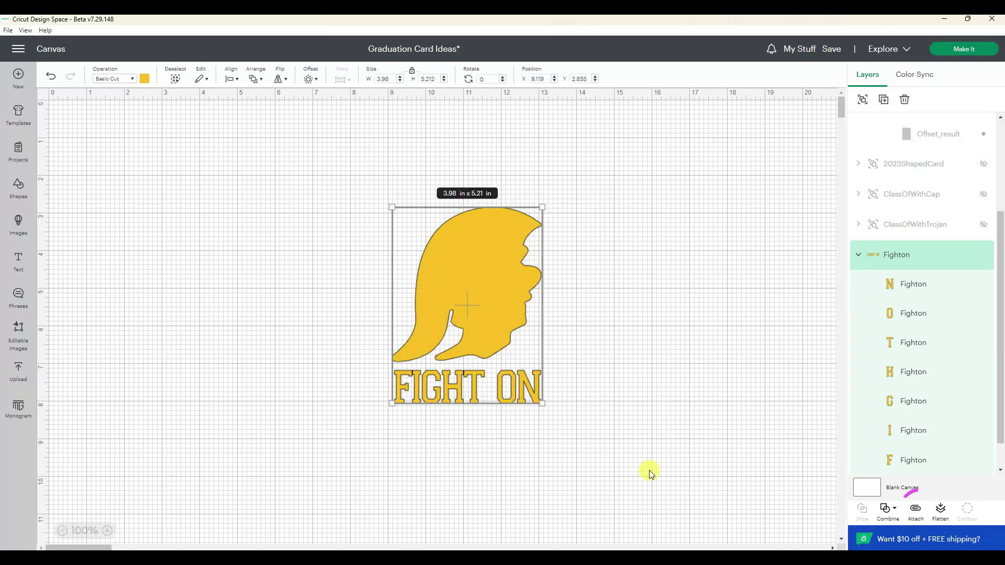
pyautogui.click(916, 513)
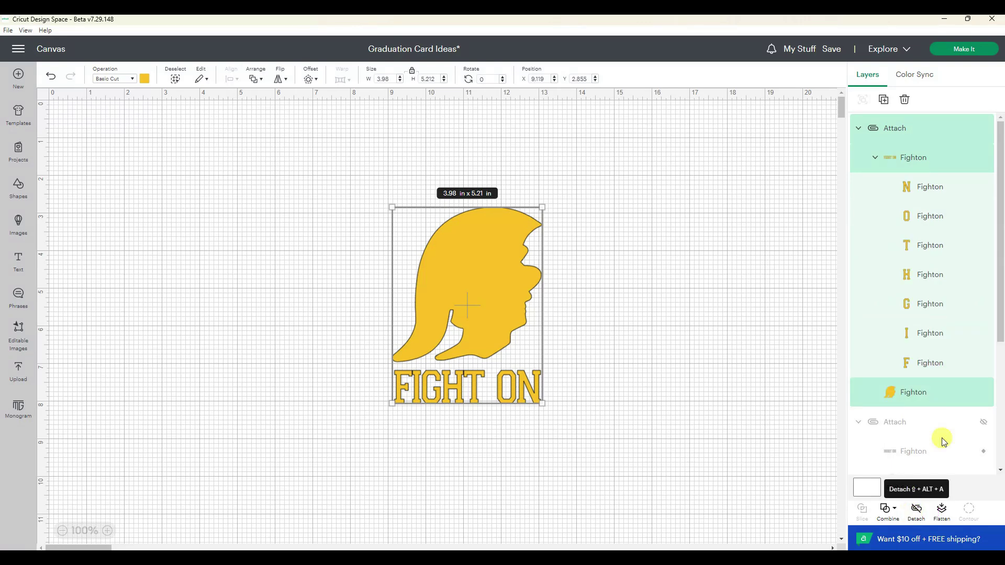
pyautogui.click(859, 128)
pyautogui.click(984, 160)
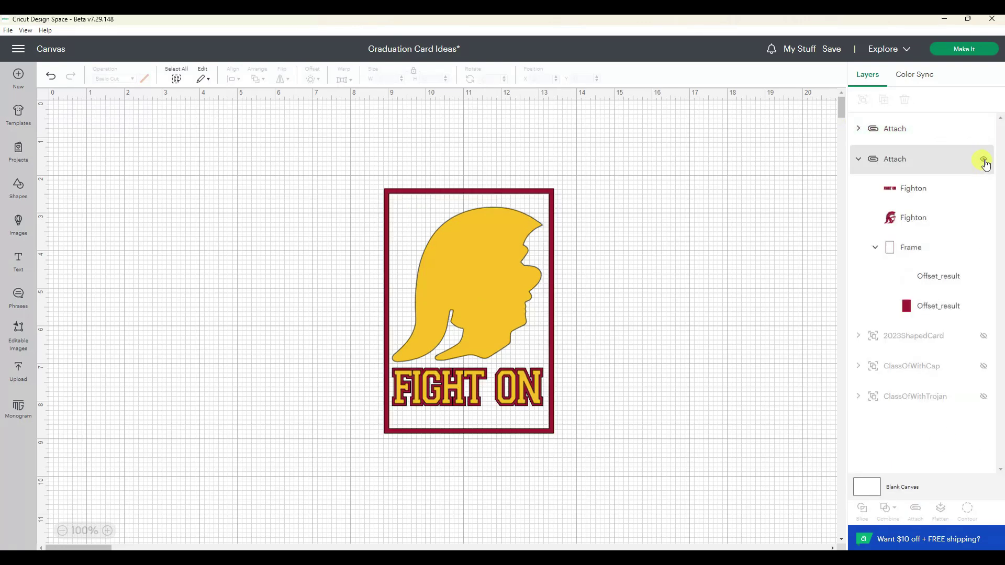
pyautogui.click(966, 158)
# Step: Send the design to mat preparation and apply 9 project copies
pyautogui.click(980, 54)
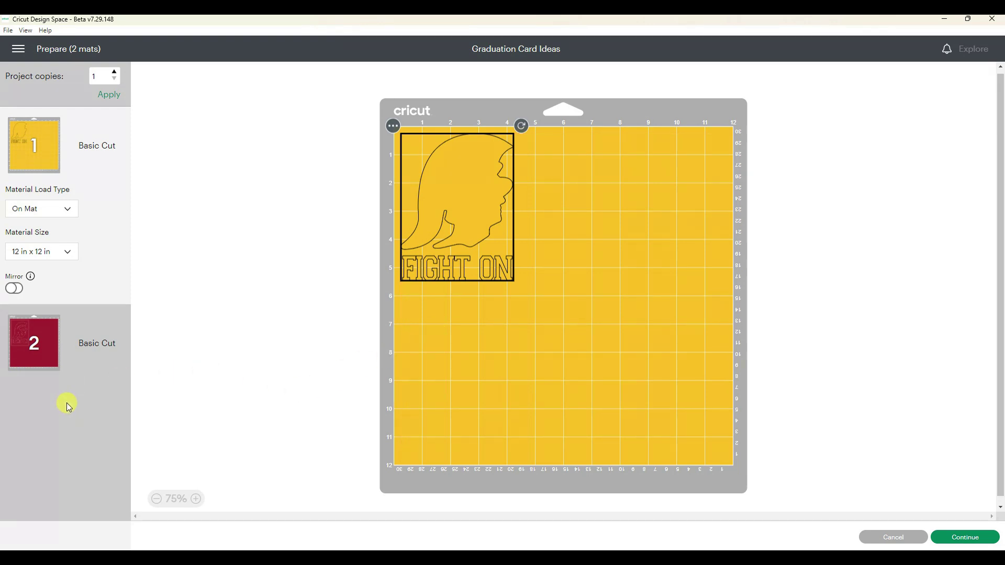
pyautogui.click(116, 75)
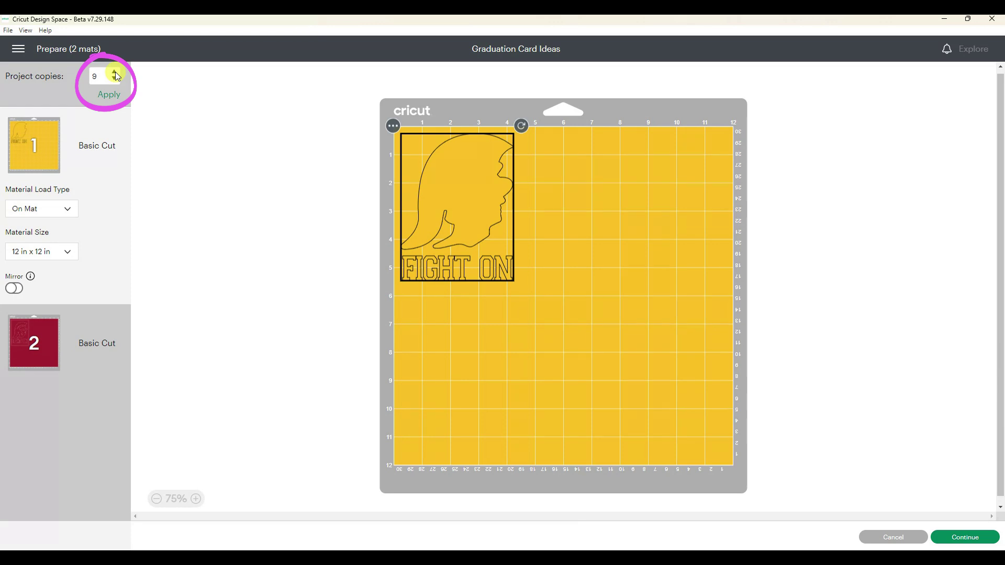
pyautogui.click(109, 96)
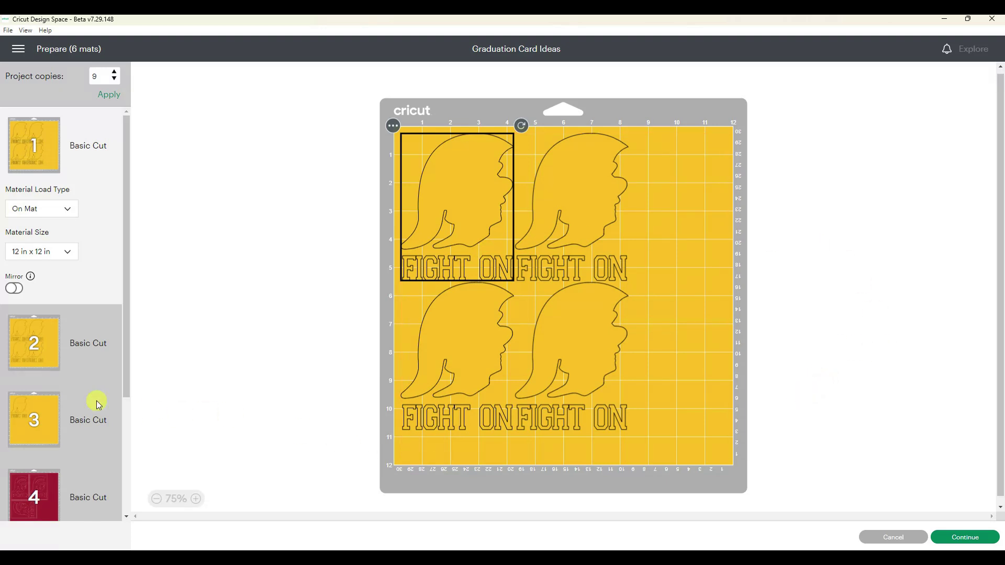
# Step: Review how the copies are laid out on the maroon mats 4, 5 and 6 and on the first yellow mat
pyautogui.scroll(-3, 66, 352)
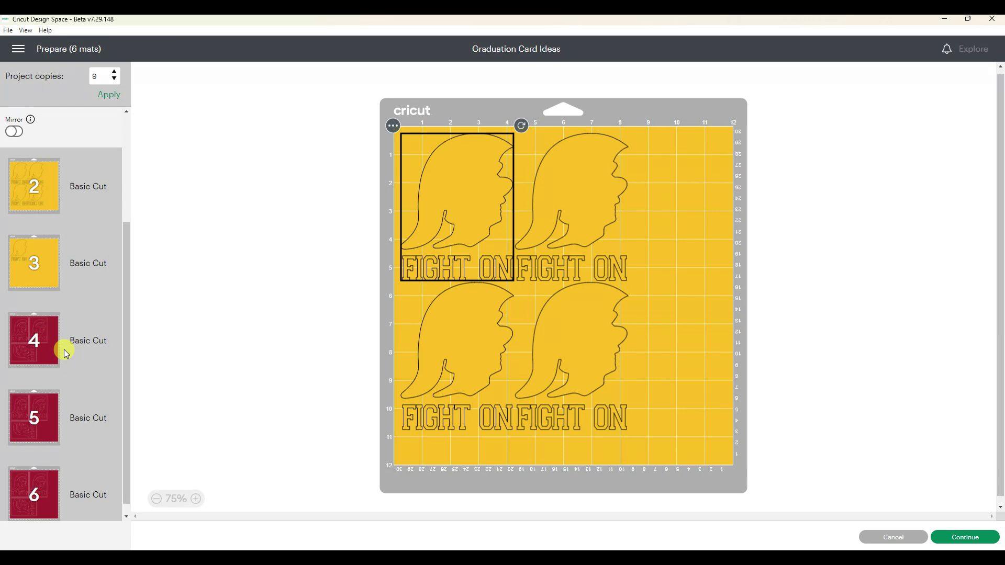
pyautogui.click(31, 339)
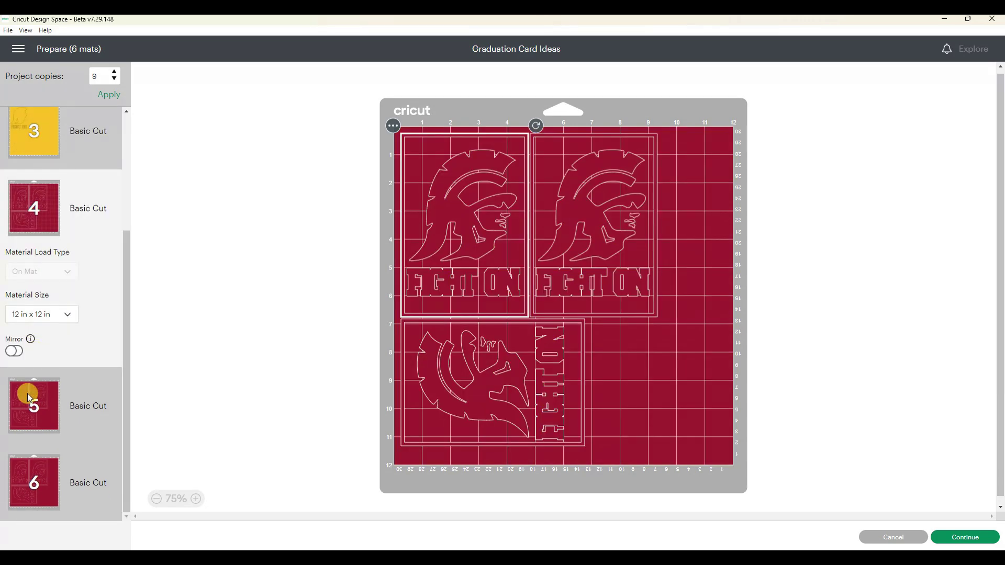
pyautogui.click(28, 397)
pyautogui.click(29, 480)
pyautogui.scroll(3, 49, 393)
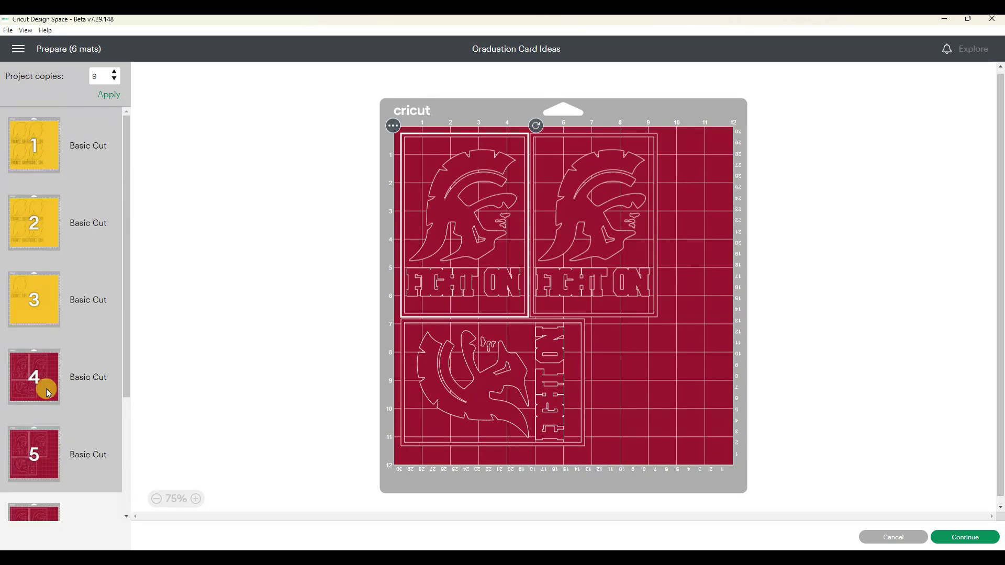
pyautogui.click(41, 146)
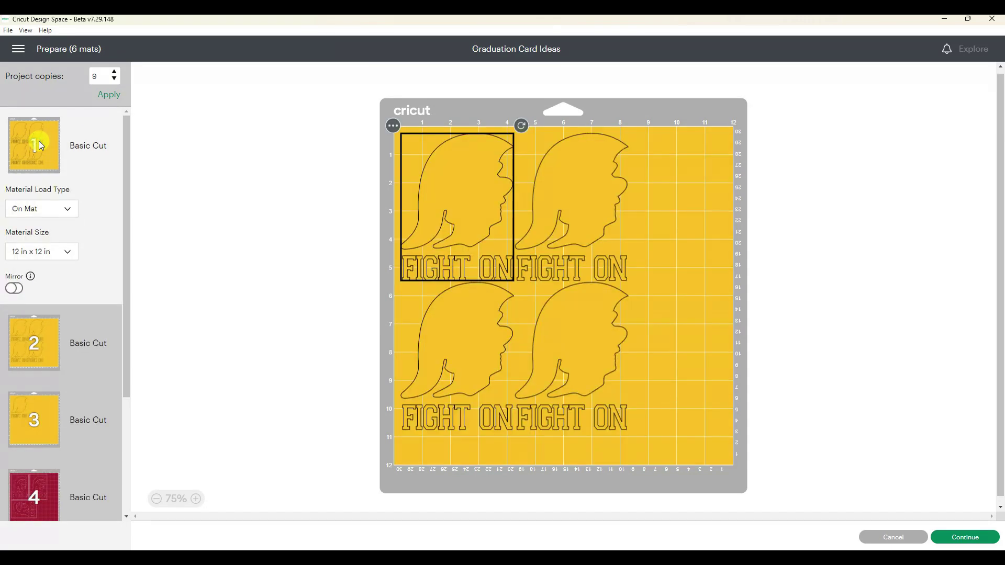